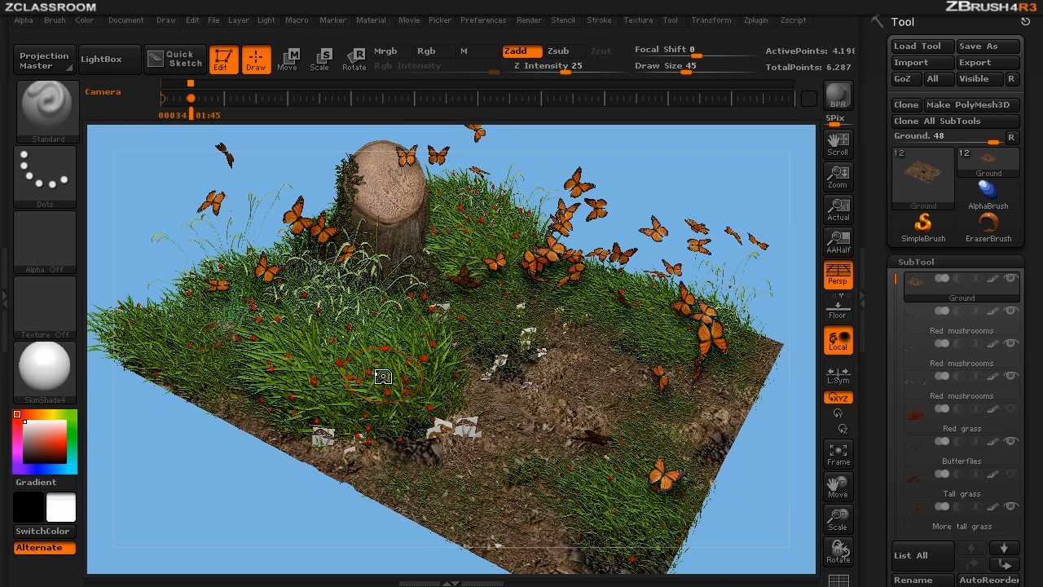
Hide all subtools except Ground and turn off Ground's polypaint
left_click(1012, 280)
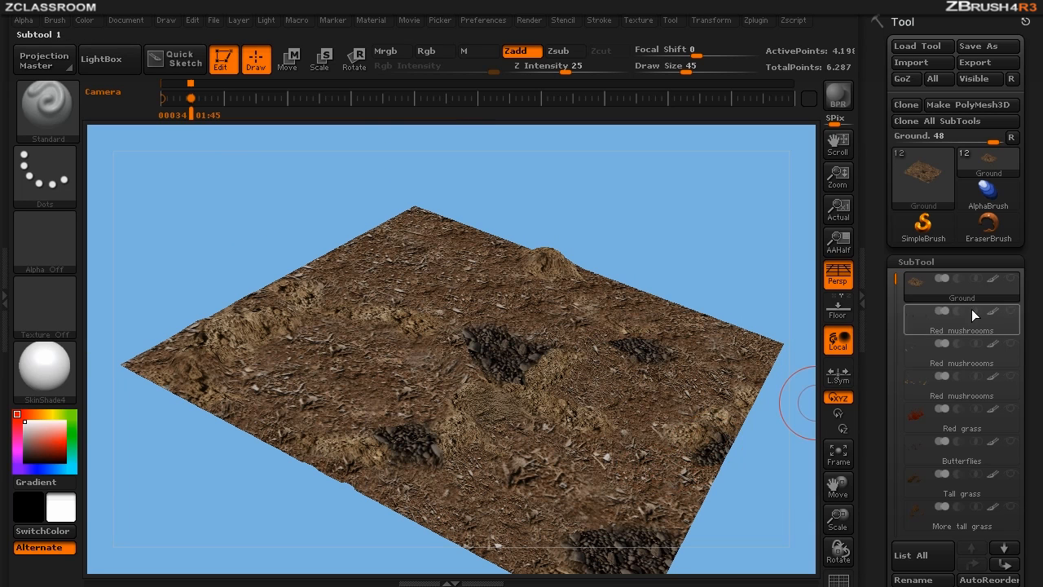
left_click(993, 280)
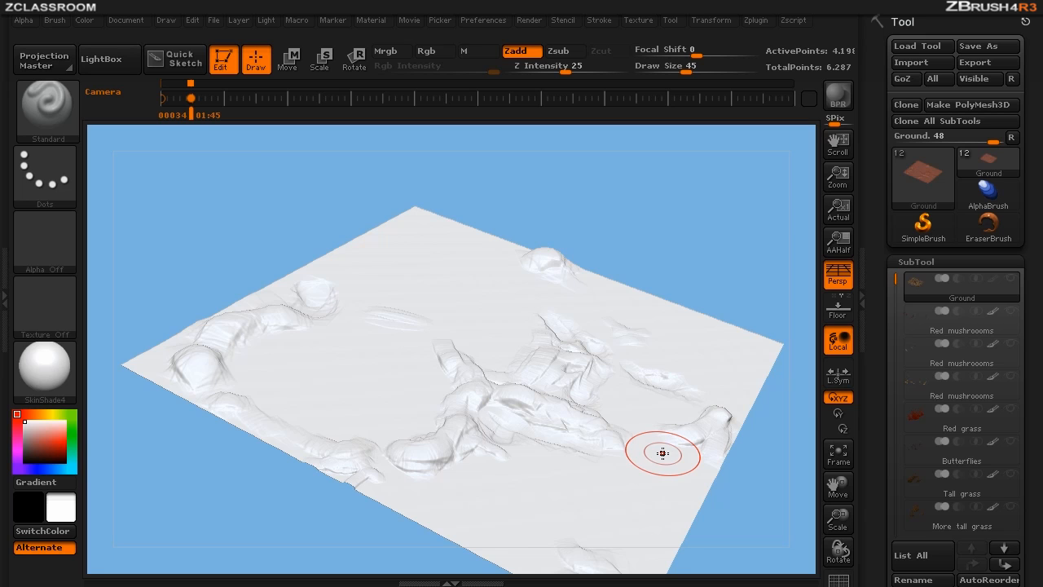
left_click(938, 262)
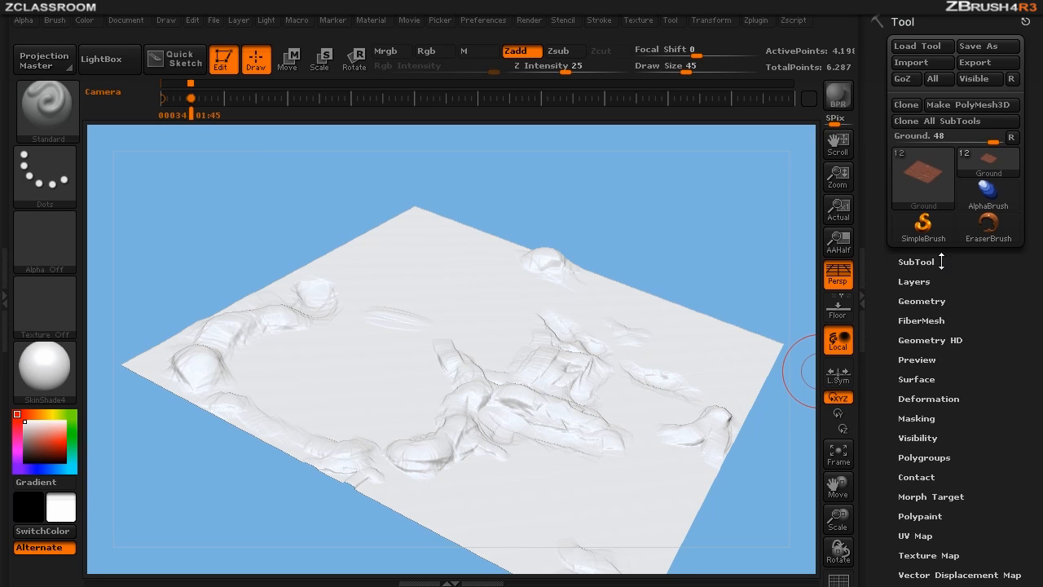
Drop the Ground subtool to subdivision level 1
left_click(921, 300)
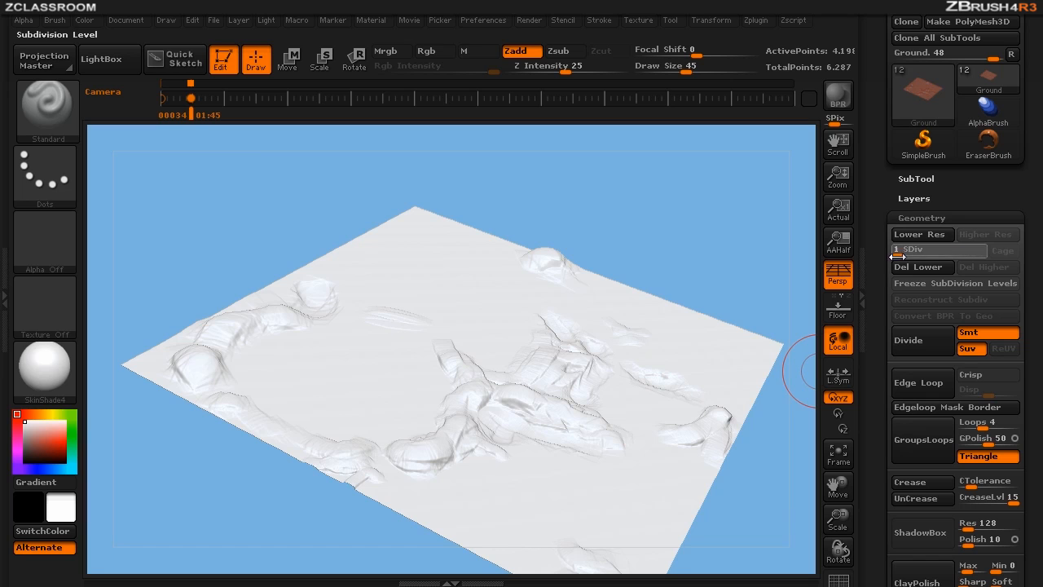
left_click(921, 234)
left_click(922, 218)
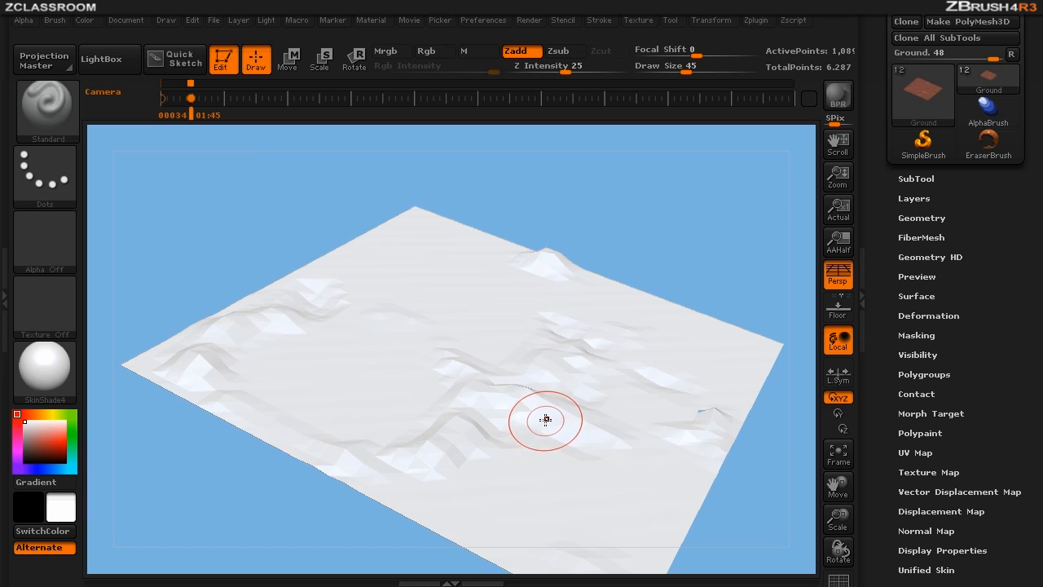
Mask a broad area across the middle and back of the ground with a draw size of 74, and blur the mask
right_click_drag(580, 384, 580, 422)
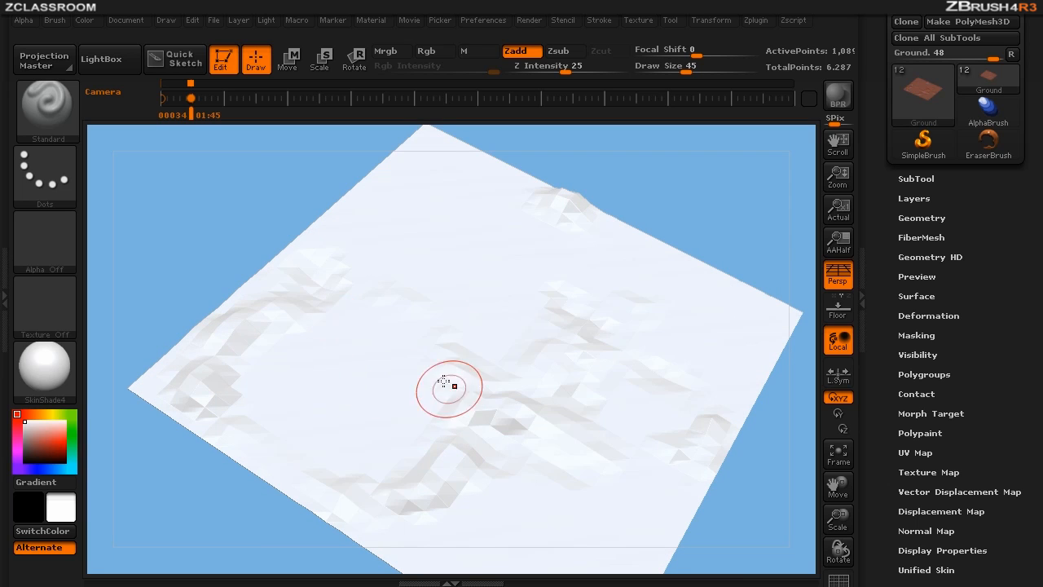
key("s")
left_click_drag(398, 373, 410, 375)
key("ctrl")
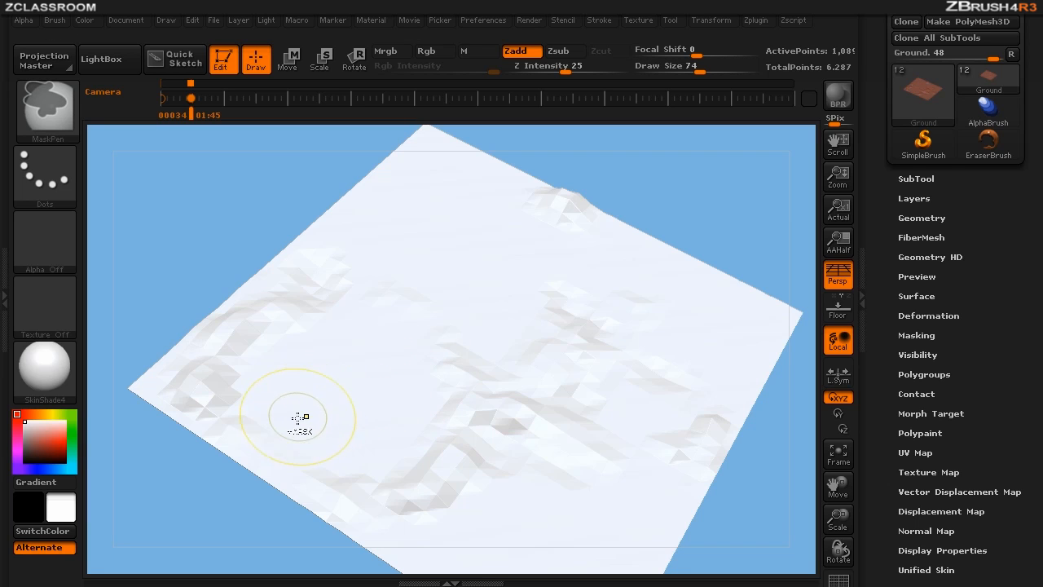
mouse_move(300, 418)
left_mouse_down("ctrl")
mouse_move(286, 366)
mouse_move(338, 350)
mouse_move(419, 254)
mouse_move(415, 382)
mouse_move(571, 367)
mouse_move(660, 326)
mouse_move(505, 237)
mouse_move(470, 304)
left_mouse_up("ctrl")
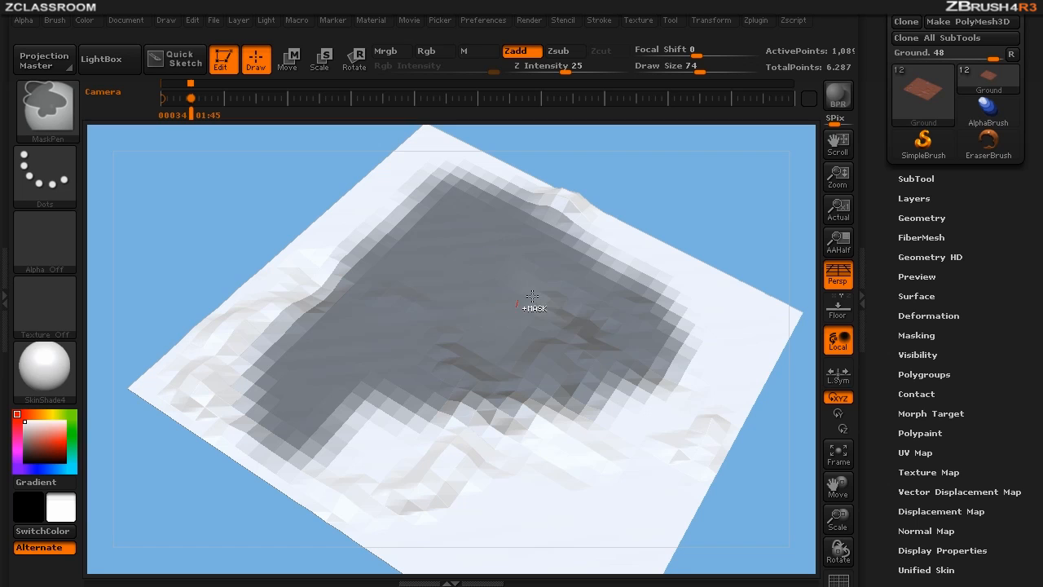
left_click(472, 310, "ctrl")
left_click(474, 312, "ctrl")
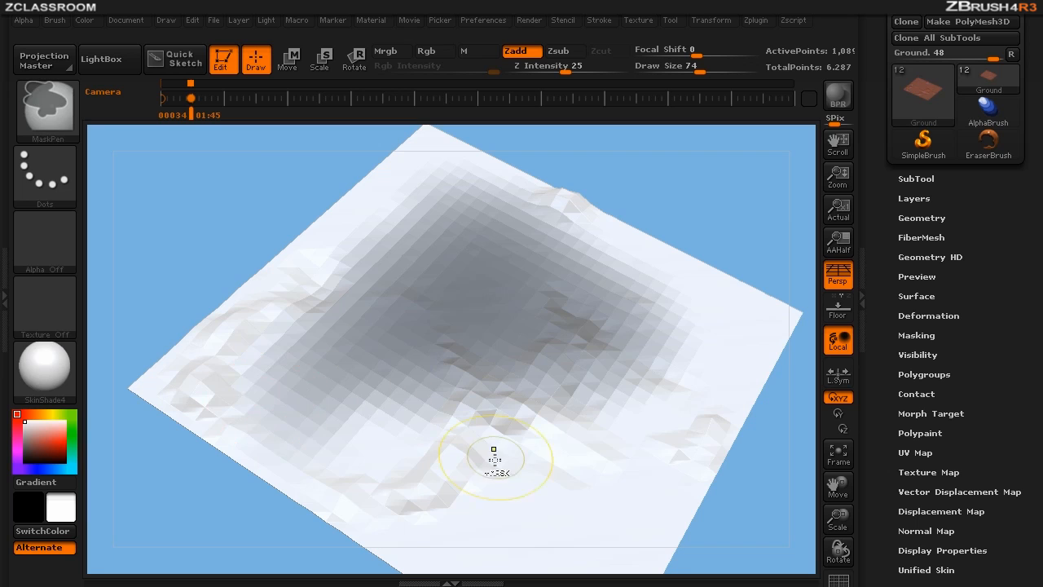
Paint additional mask patches on the front mound and along the raised ridge at the ground's far left side, reinforcing the central mask
mouse_move(481, 474)
left_mouse_down("ctrl")
mouse_move(432, 487)
mouse_move(413, 467)
mouse_move(530, 461)
left_mouse_up("ctrl")
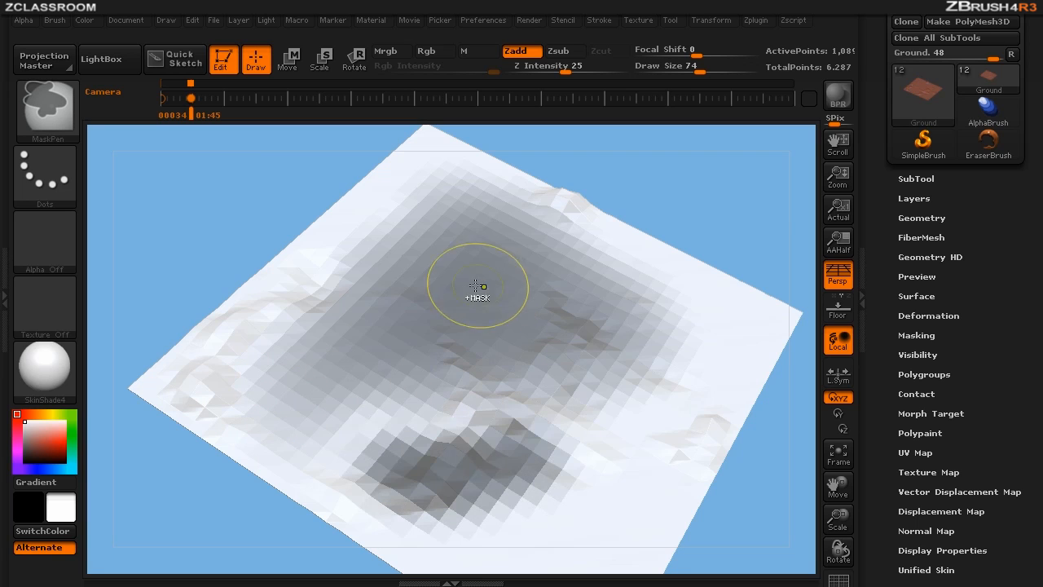
mouse_move(477, 285)
left_mouse_down("ctrl")
mouse_move(383, 285)
mouse_move(342, 220)
mouse_move(245, 342)
mouse_move(212, 415)
left_mouse_up("ctrl")
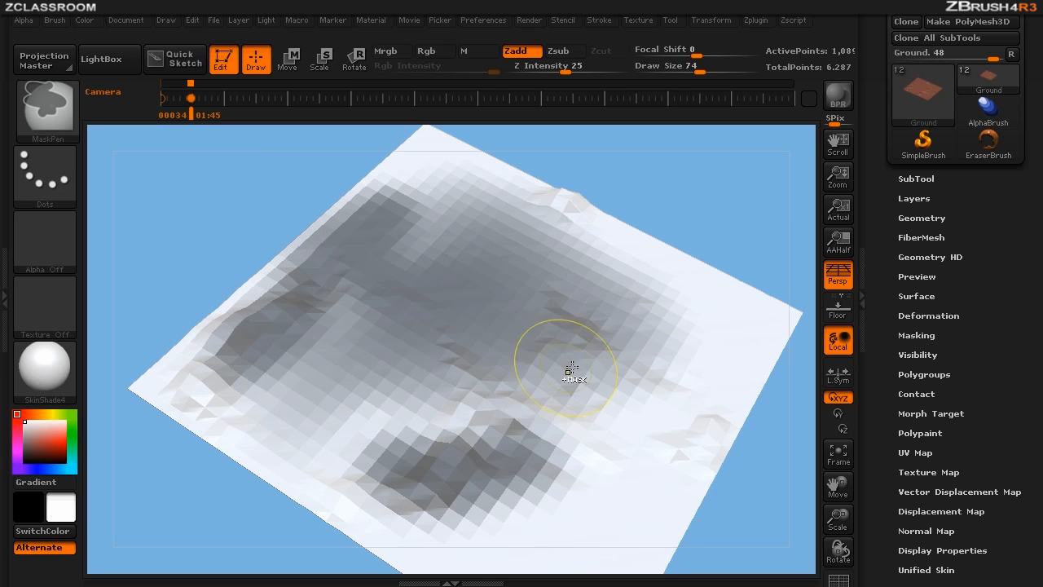
left_click(470, 325, "ctrl")
mouse_move(254, 343)
left_mouse_down("ctrl")
mouse_move(391, 277)
mouse_move(507, 294)
left_mouse_up("ctrl")
mouse_move(463, 462)
left_mouse_down("ctrl")
mouse_move(481, 481)
mouse_move(582, 426)
left_mouse_up("ctrl")
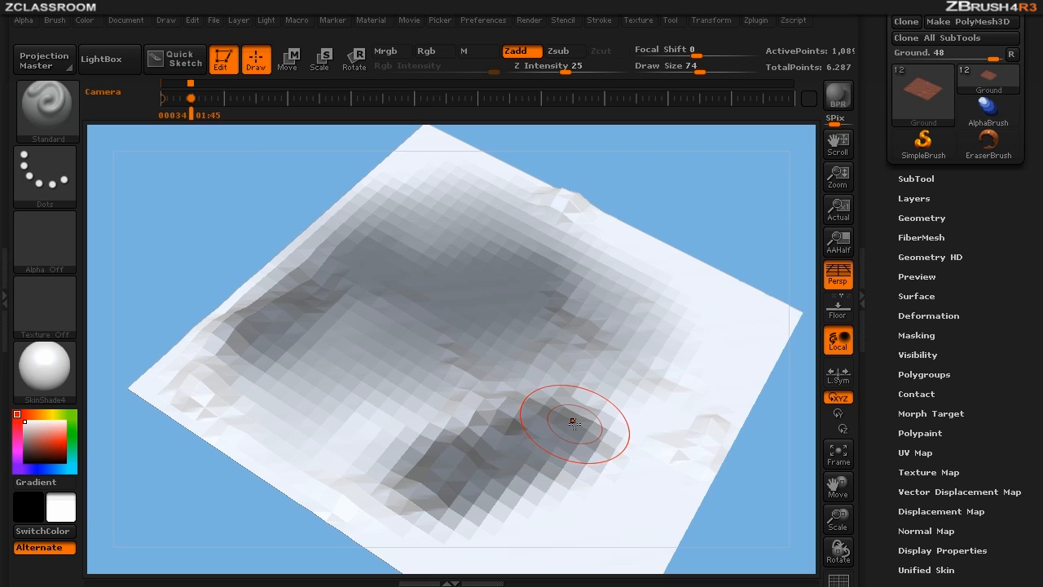
Load the Fibers51.ZFP preset from LightBox onto the masked ground
left_click(117, 60)
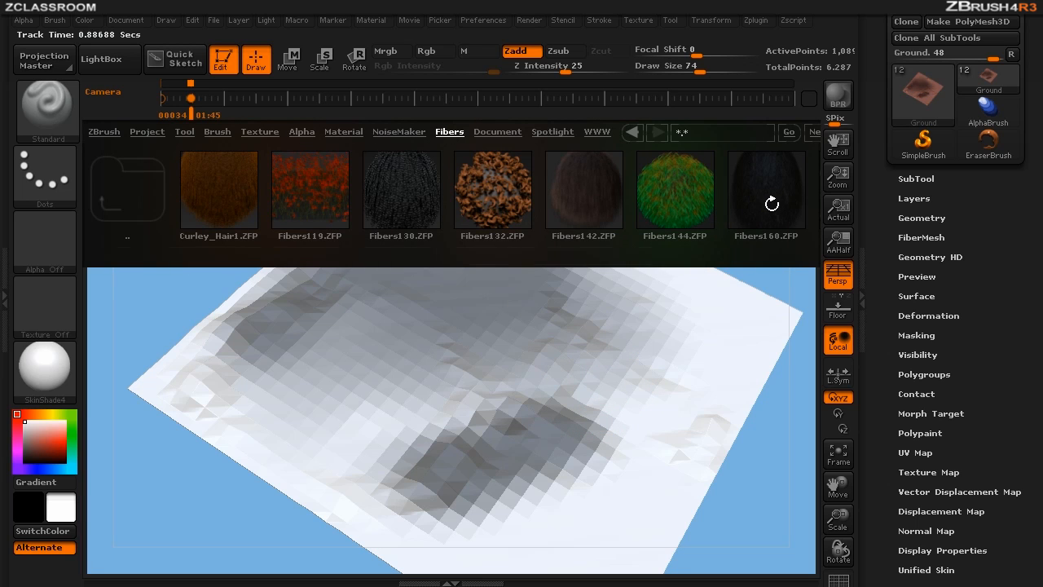
left_click_drag(772, 203, 396, 223)
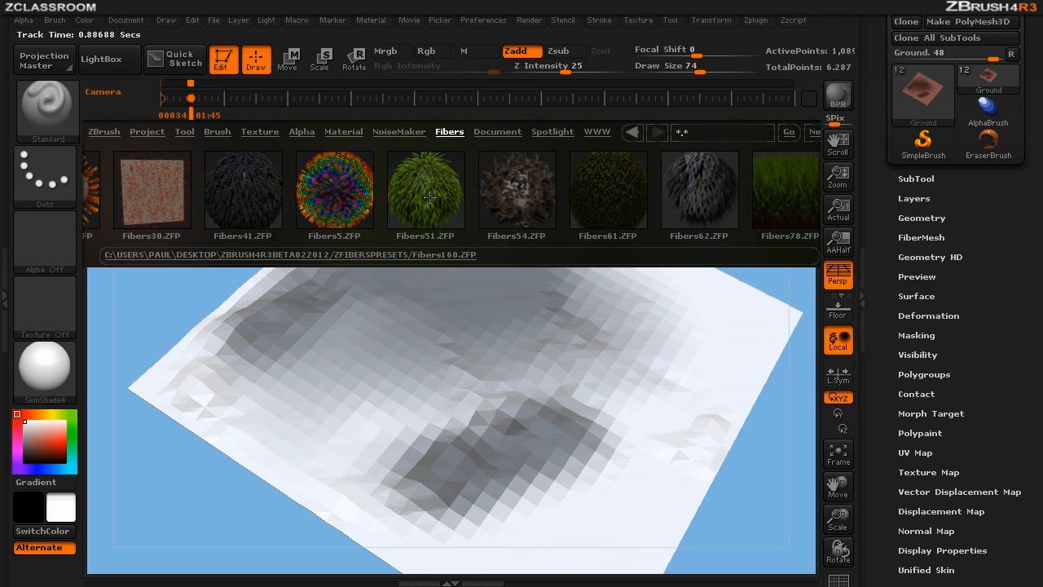
double_click(436, 192)
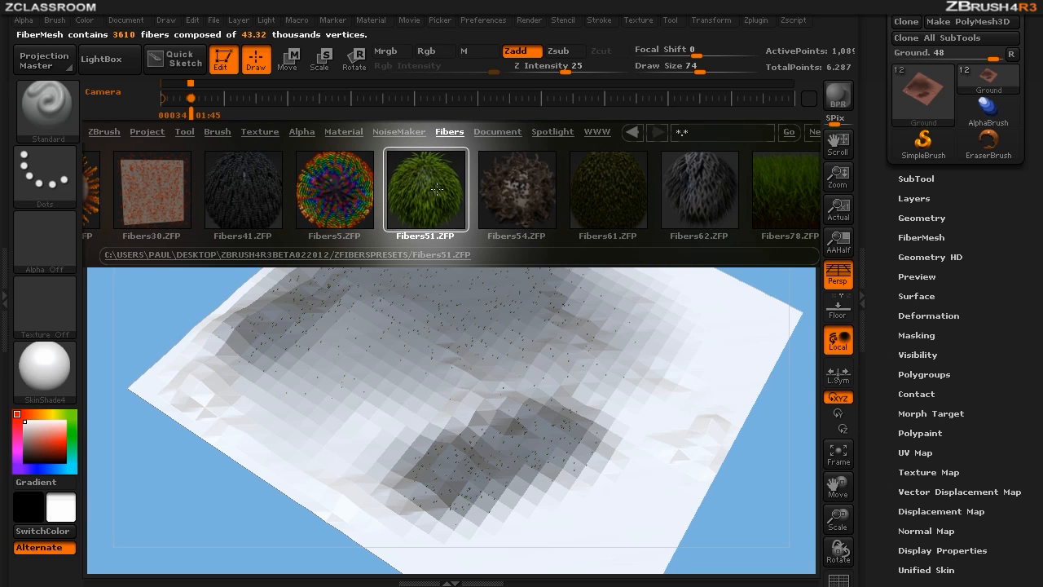
key("comma")
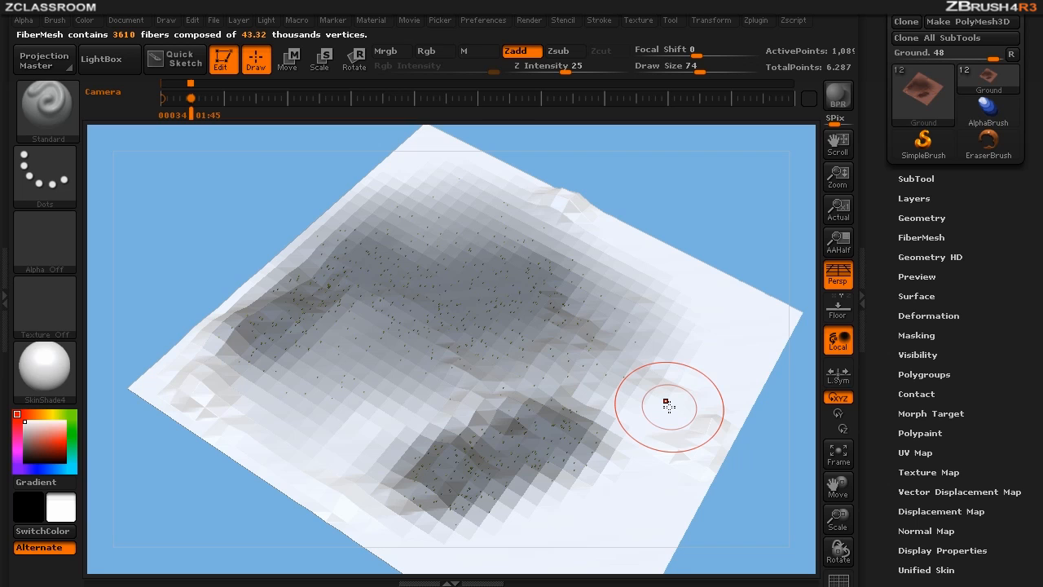
Set the previewed grass fibers' Length to 209.3435 in the FiberMesh settings
left_click(922, 237)
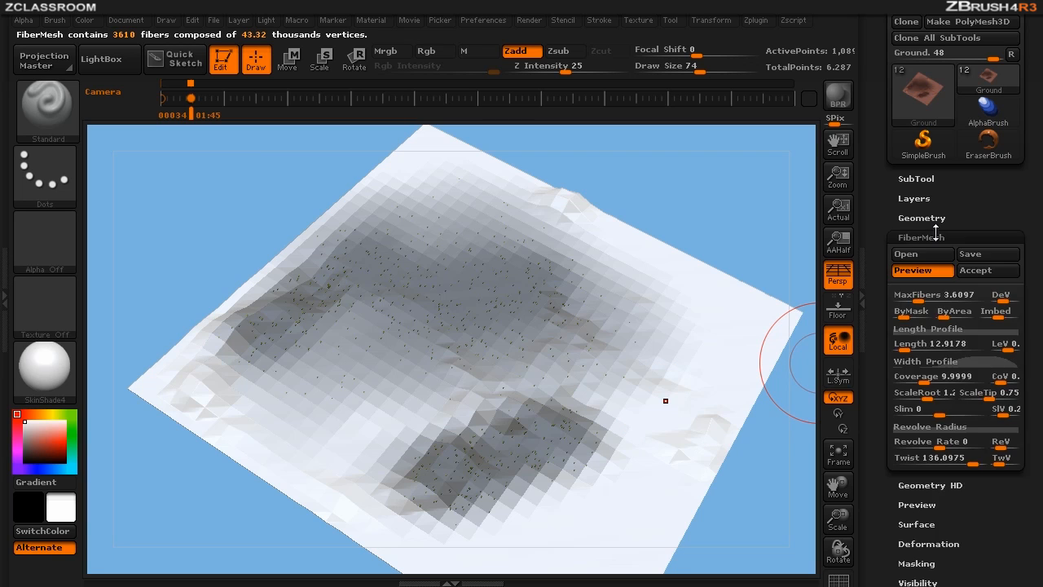
scroll(1029, 319, "down", 5)
left_click_drag(1030, 318, 1030, 465)
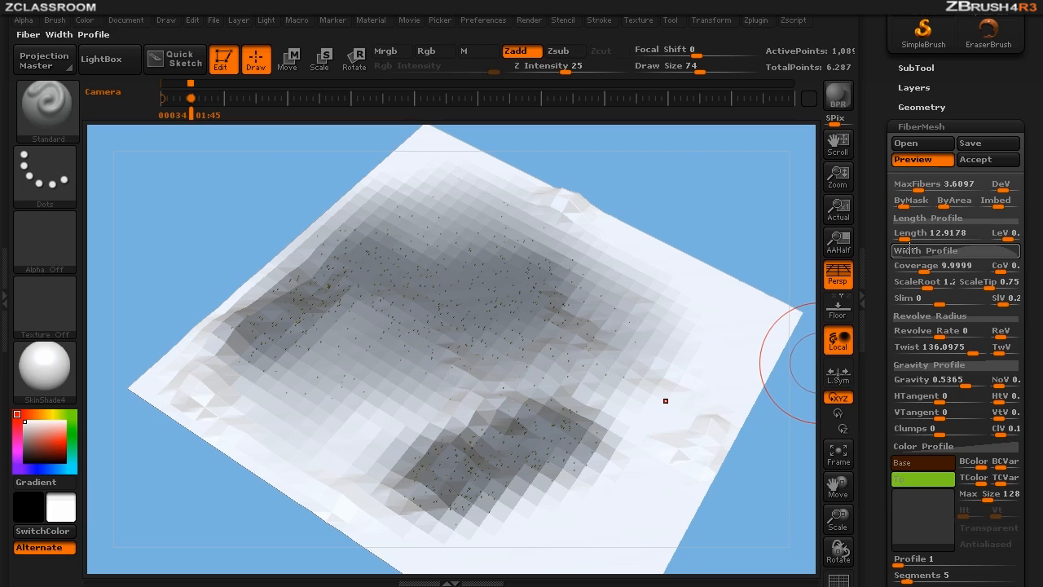
mouse_move(904, 237)
left_mouse_down()
mouse_move(935, 234)
mouse_move(924, 235)
left_mouse_up()
left_click_drag(752, 472, 767, 434)
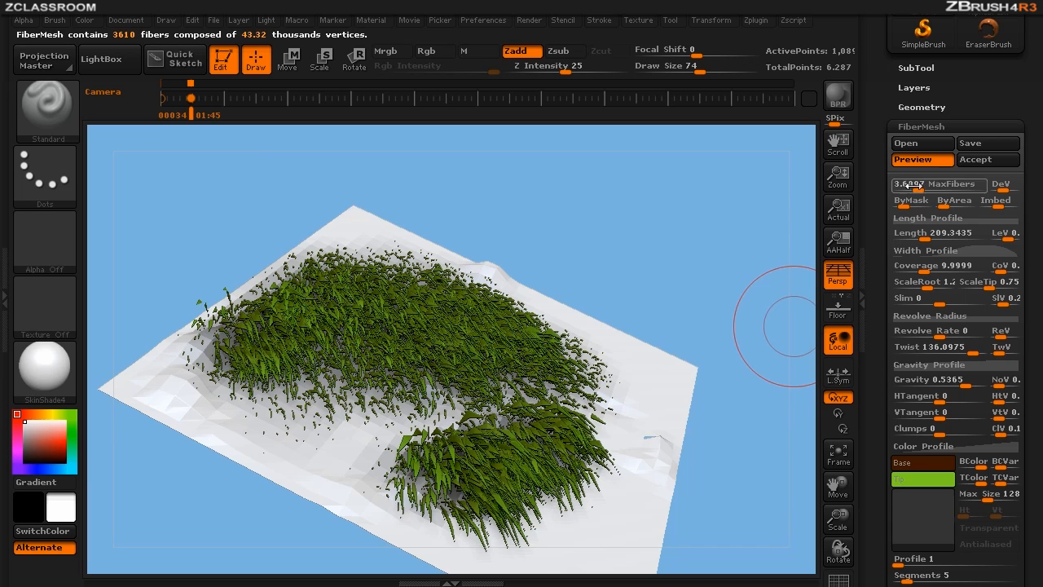
Raise MaxFibers to 7.4841 and accept the grass fibers as a new subtool, declining Fast Preview mode
left_click_drag(909, 185, 915, 186)
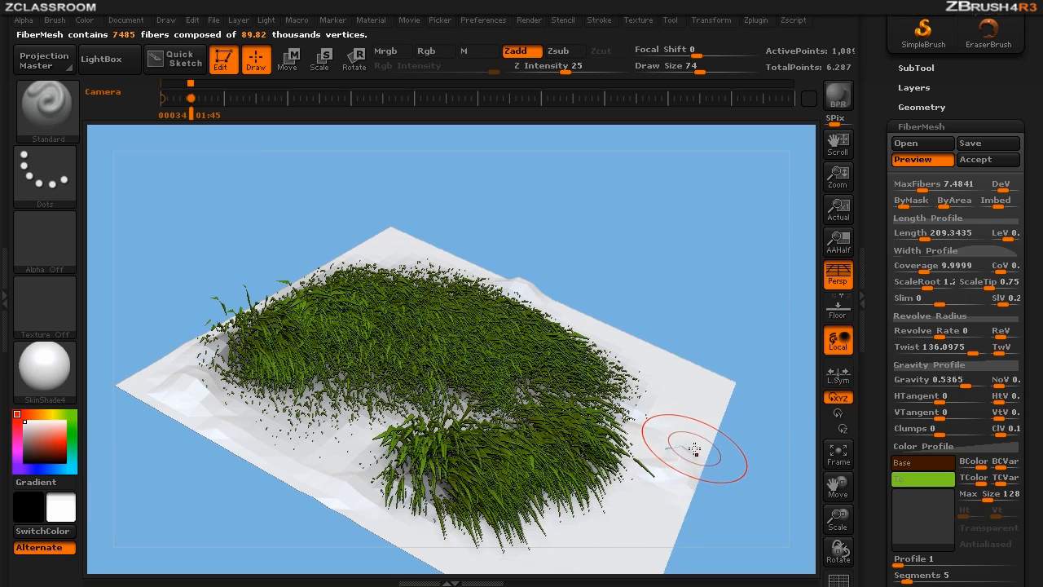
left_click(992, 162)
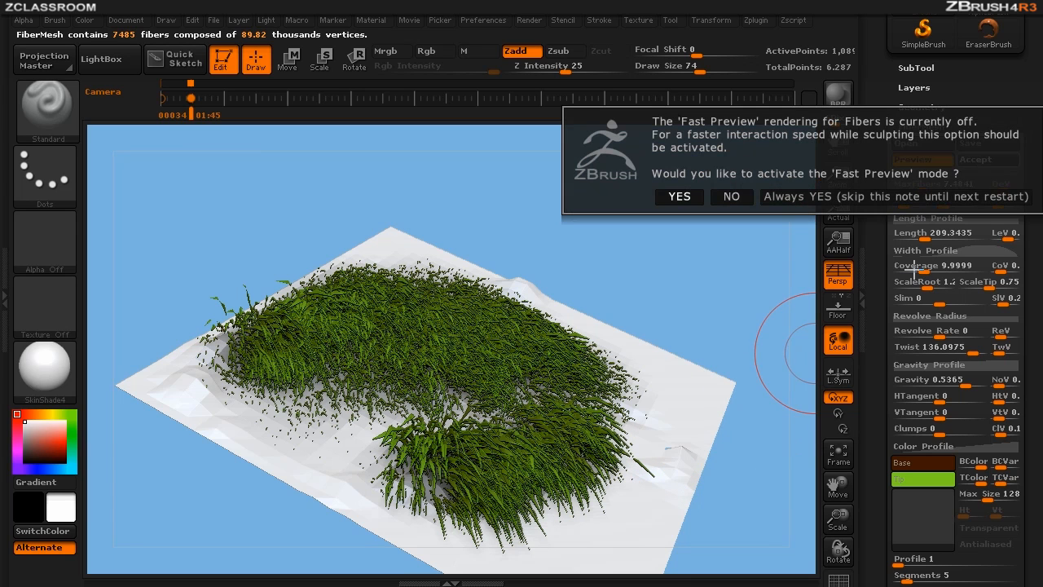
left_click(732, 197)
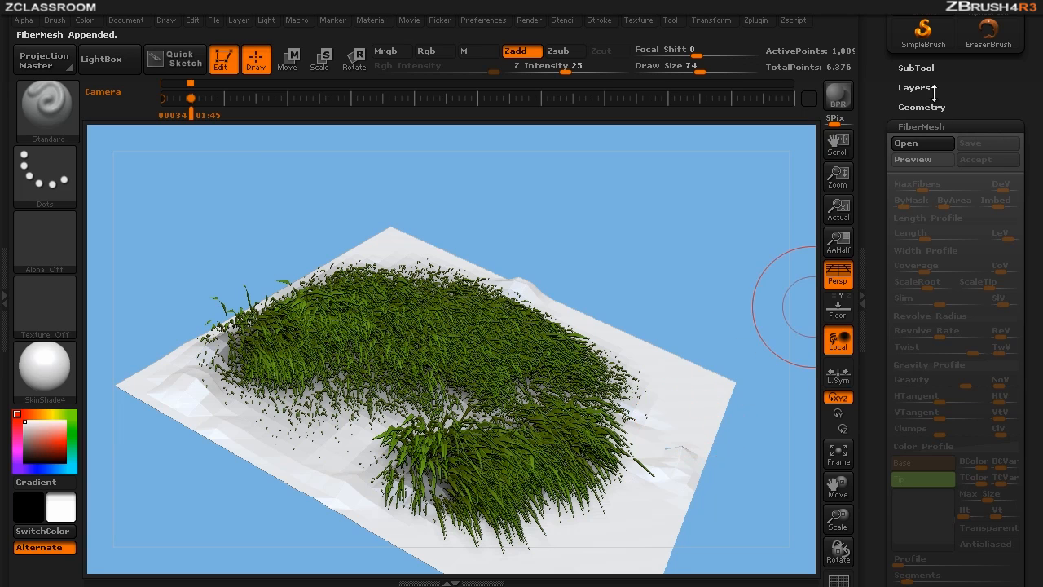
Select the new grass fiber subtool and make the Ground subtool visible
left_click(926, 69)
left_click_drag(1023, 115, 1019, 276)
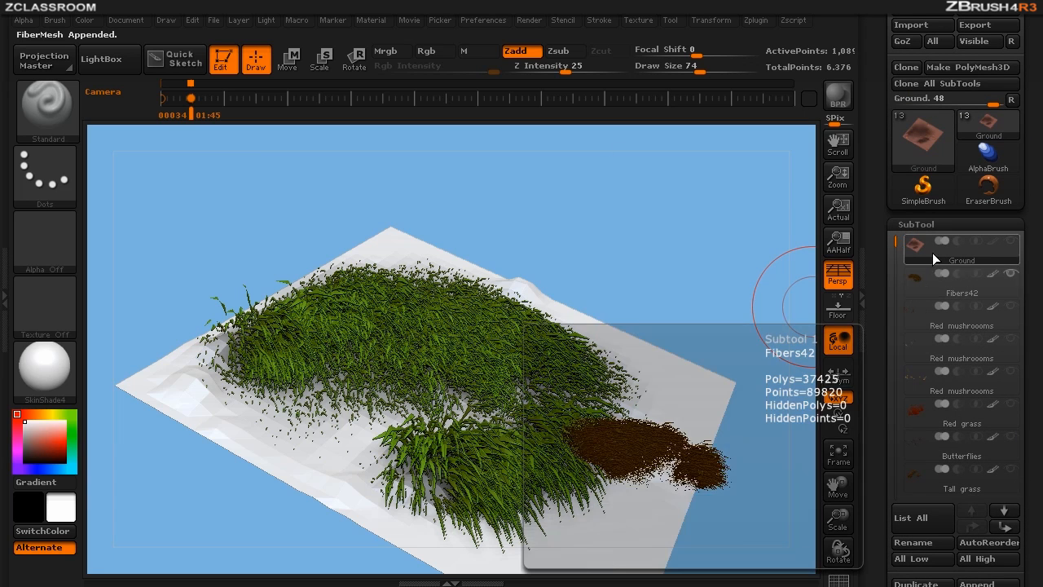
left_click(921, 286)
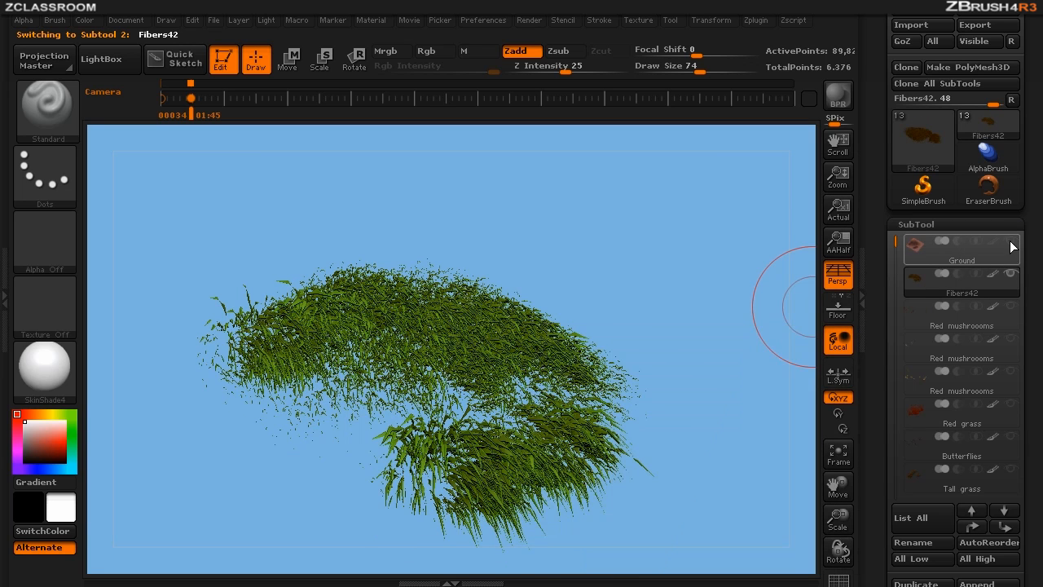
left_click(1011, 242)
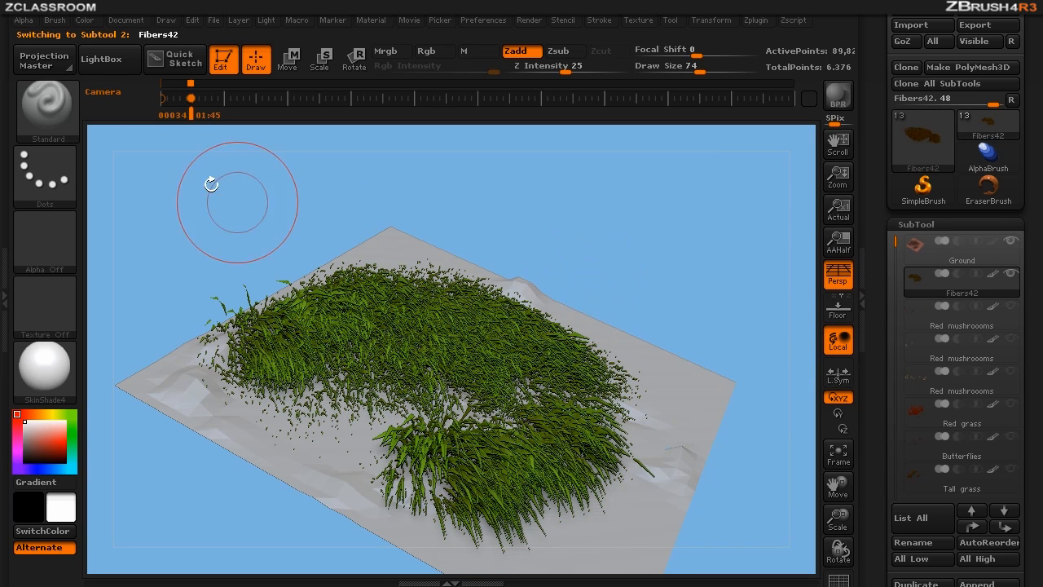
Load the Fibers119.ZFP preset from LightBox onto the grass fibers and show its FiberMesh settings
left_click(109, 63)
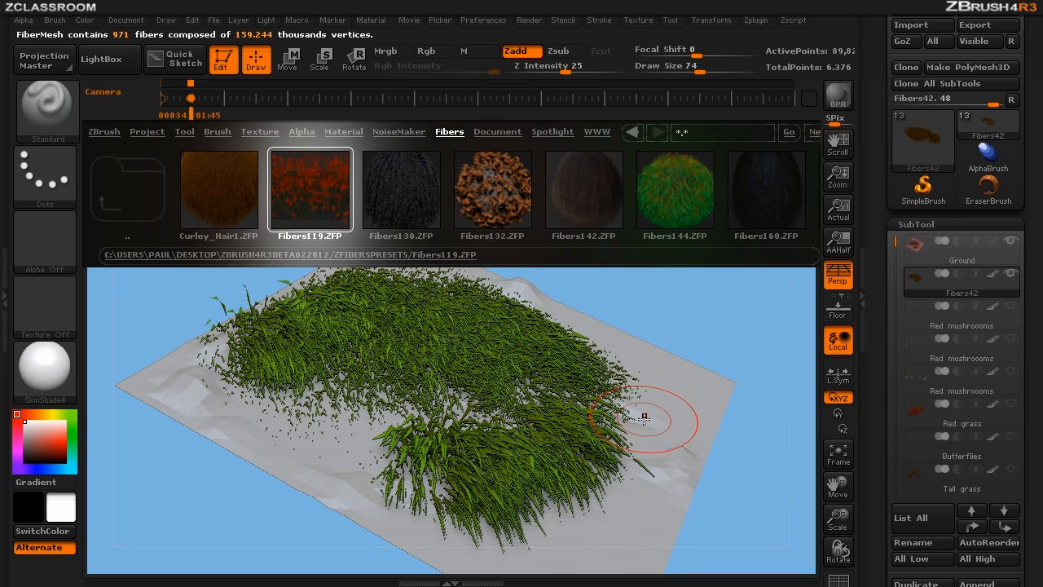
left_click(961, 224)
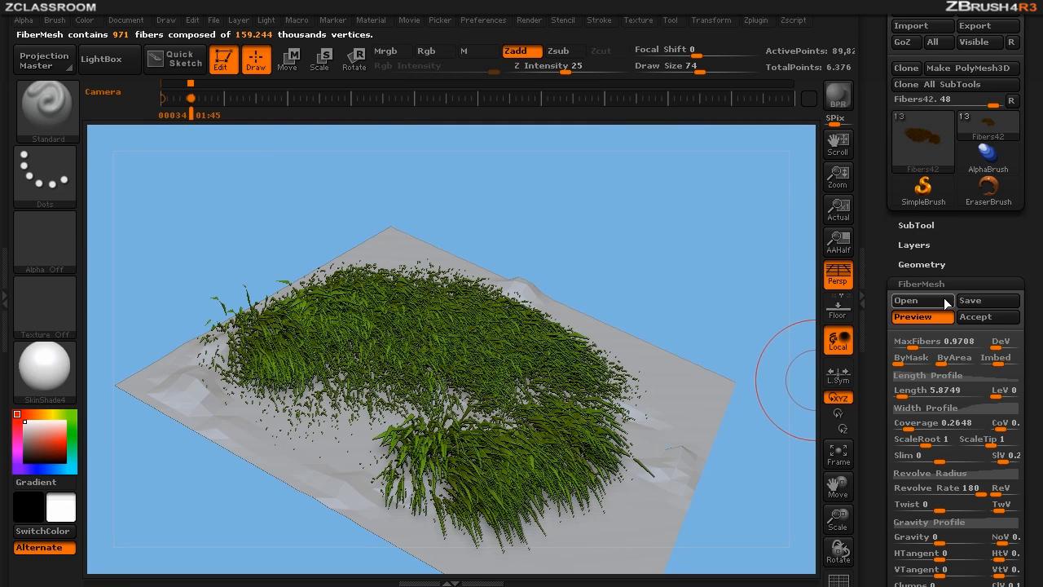
scroll(945, 303, "down", 3)
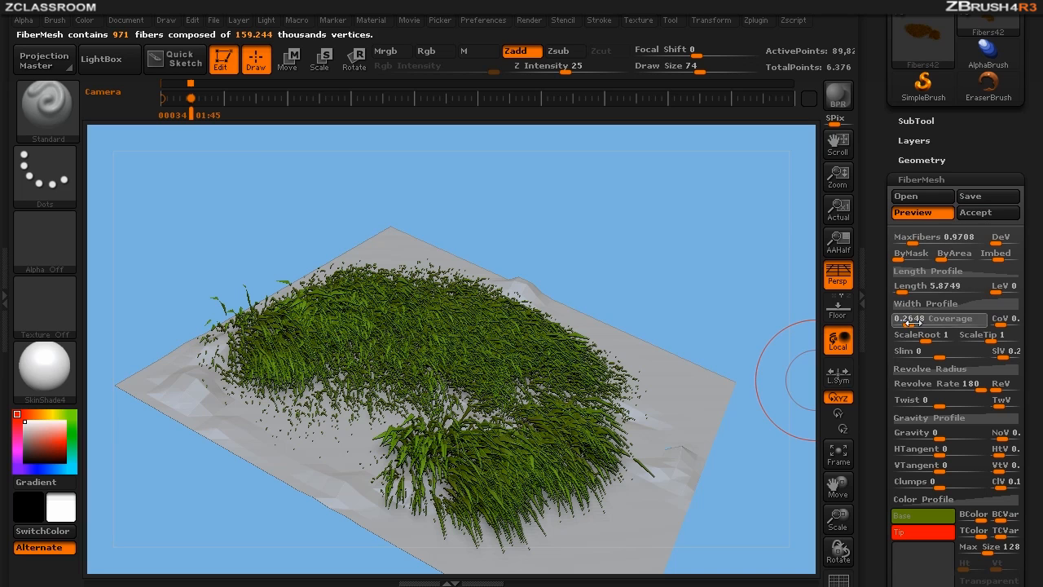
Set the red-tipped fibers' MaxFibers to 0.3559 and their Coverage to 0.1925
left_click(916, 323)
left_click(914, 323)
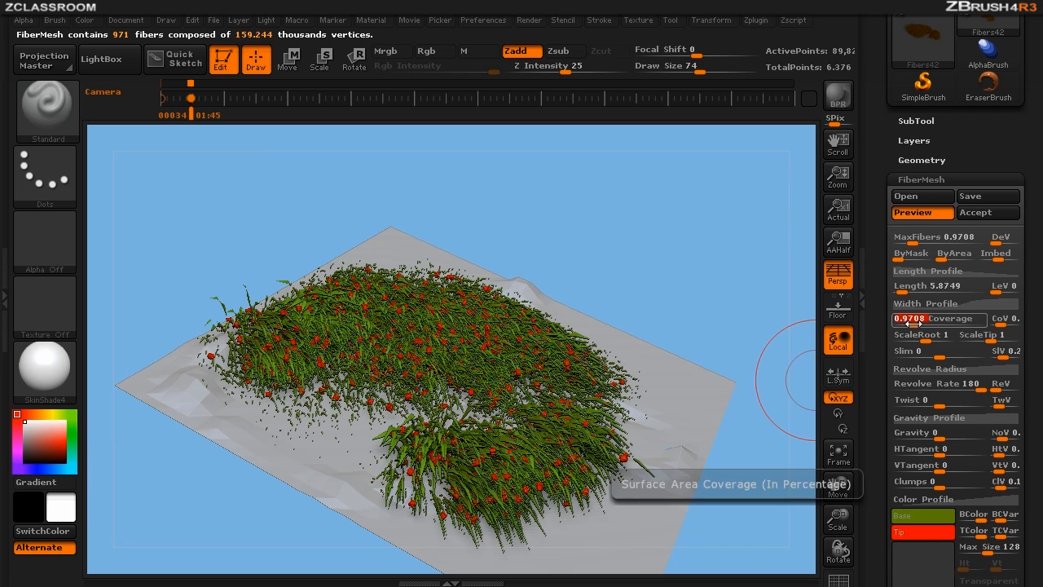
left_click(904, 240)
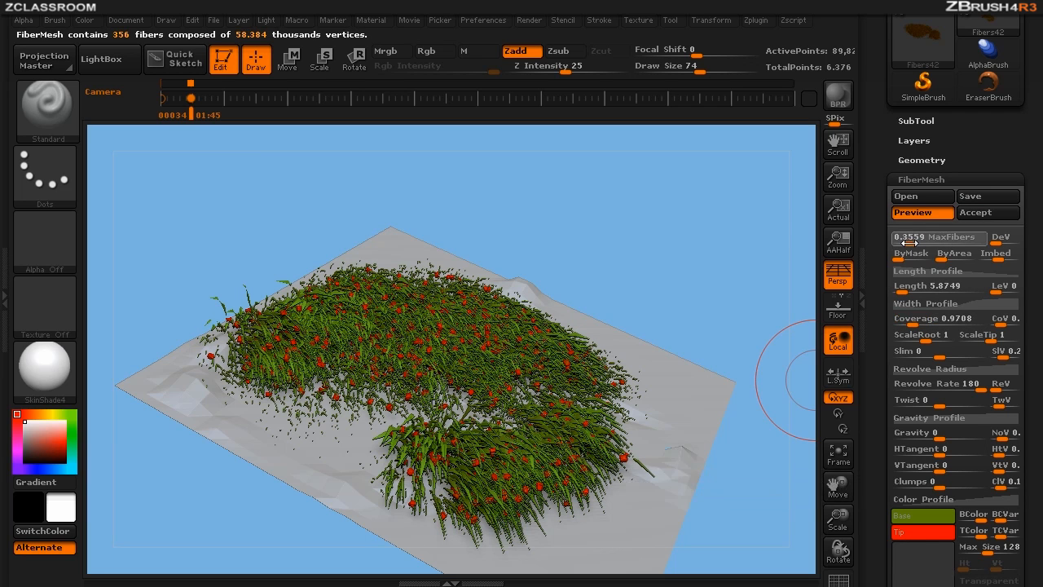
left_click(905, 321)
Set MaxFibers to 0.4686 and accept the red-tipped fibers as a new subtool, declining Fast Preview mode
left_click(909, 238)
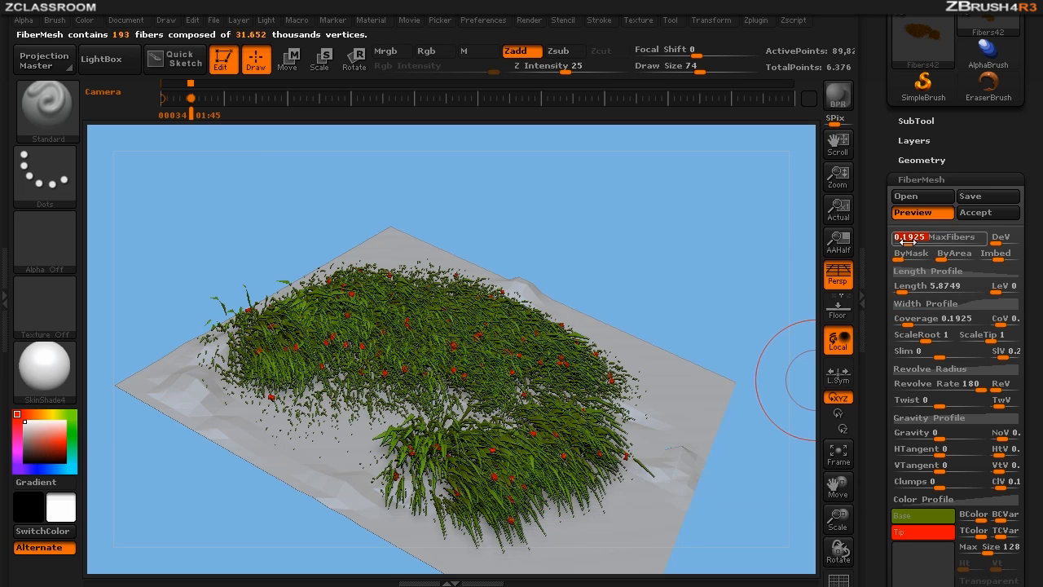
left_click(910, 240)
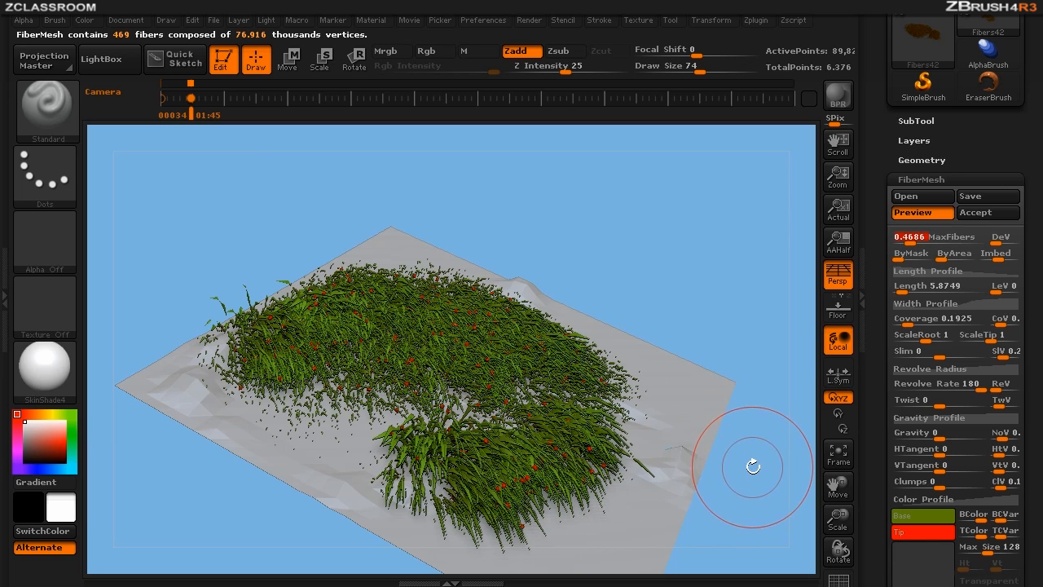
left_click(986, 214)
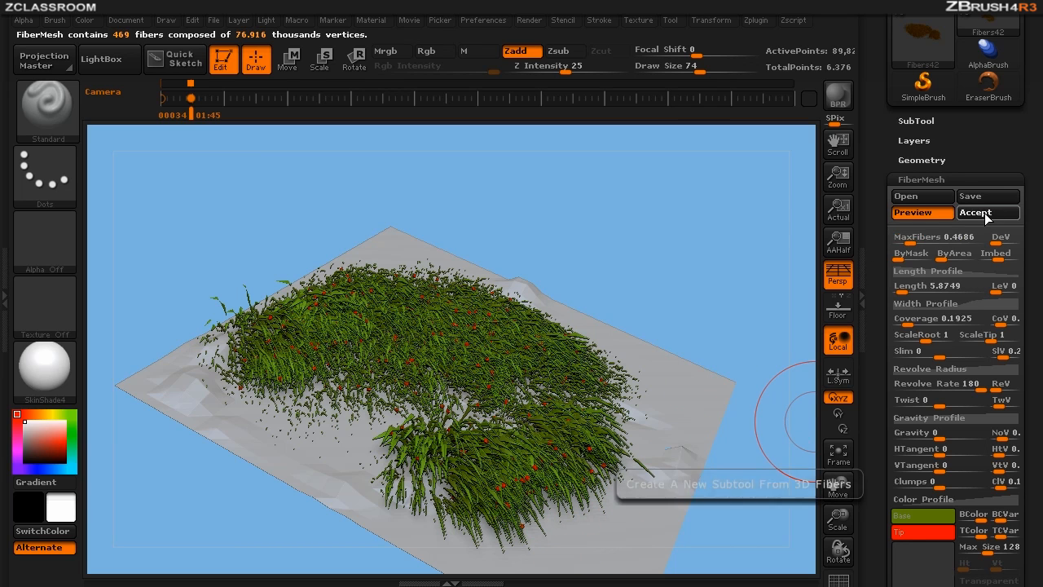
left_click(734, 247)
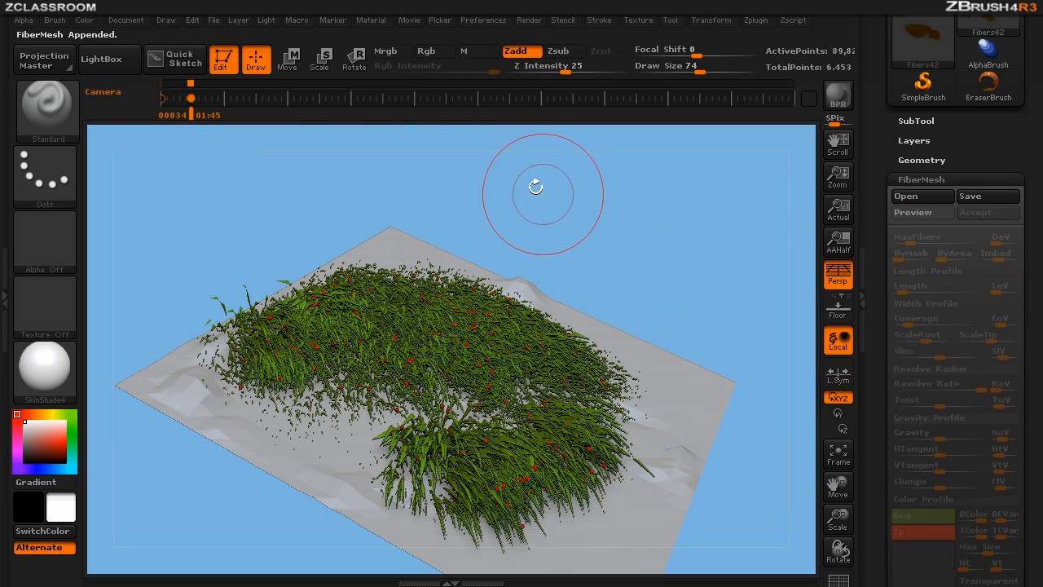
Load the Tall_Weeds.ZFP fiber preset from LightBox as a FiberMesh preview on the Ground subtool
left_click(115, 60)
left_click_drag(769, 194, 197, 250)
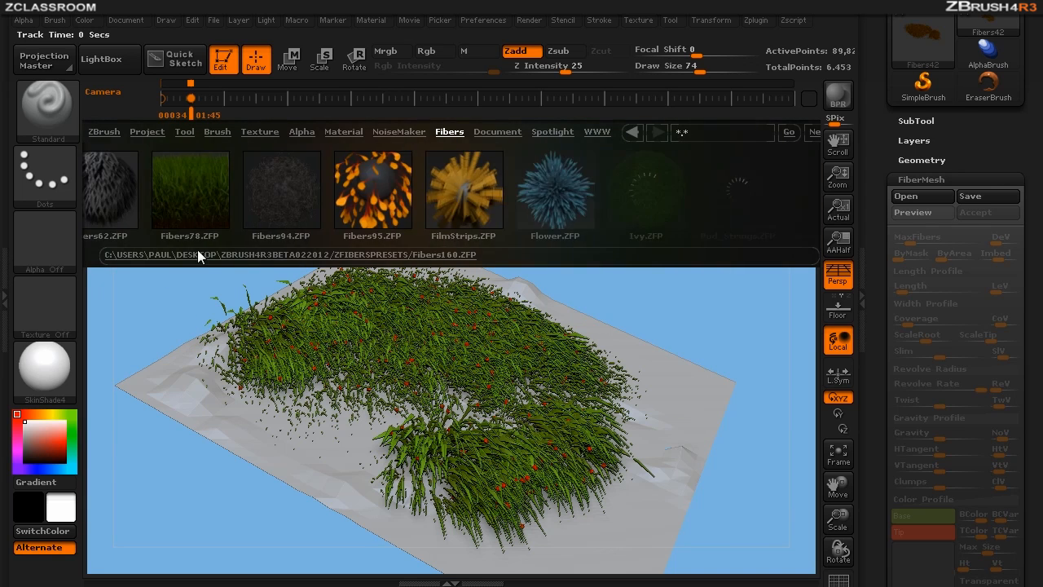
left_click_drag(737, 210, 625, 223)
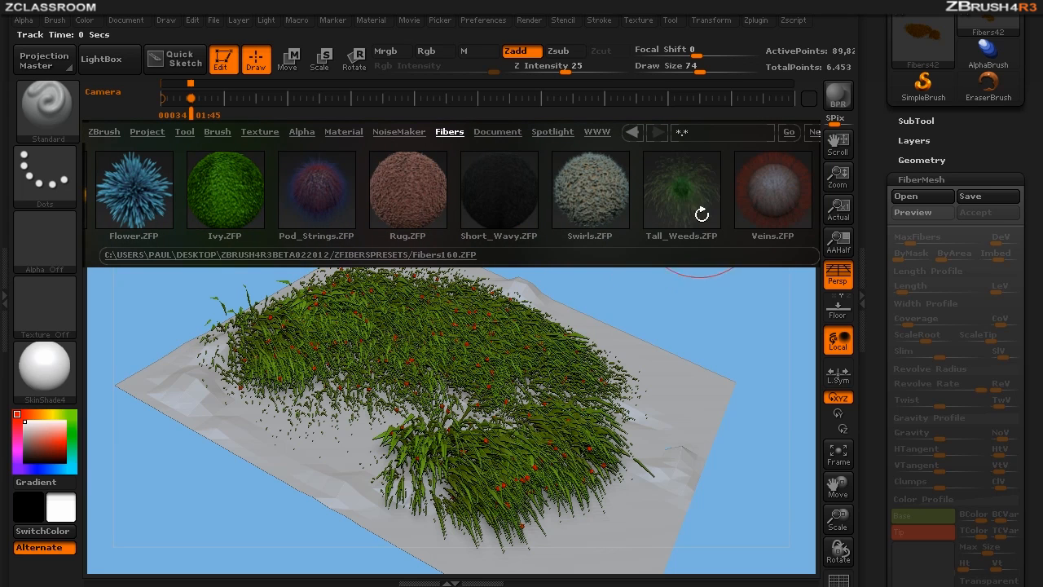
double_click(690, 189)
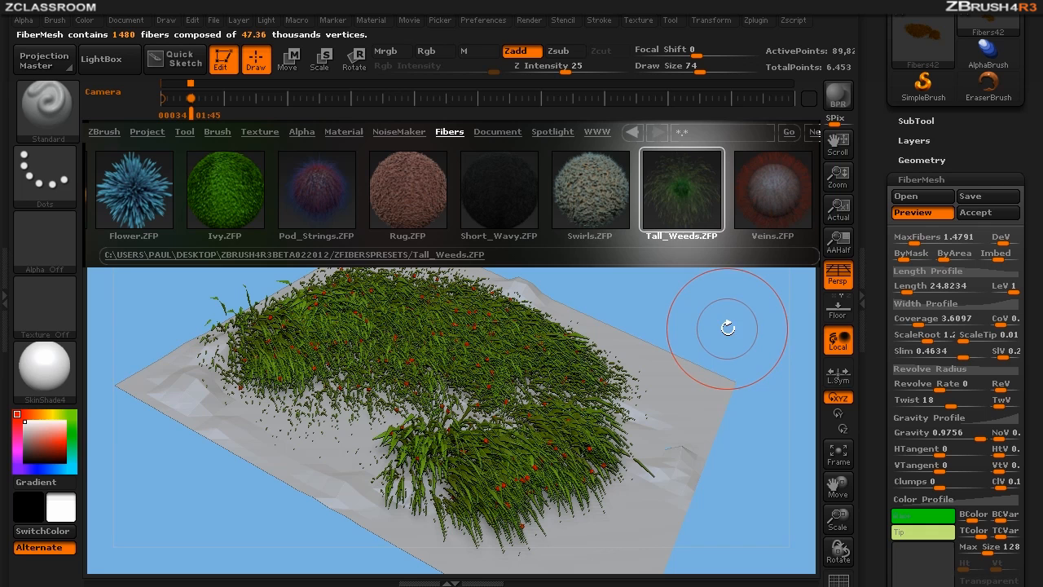
Try different Length and MaxFibers values for the tall weeds, from Length 76.8944 down to shorter fibers with MaxFibers at 0.6064
left_click(914, 288)
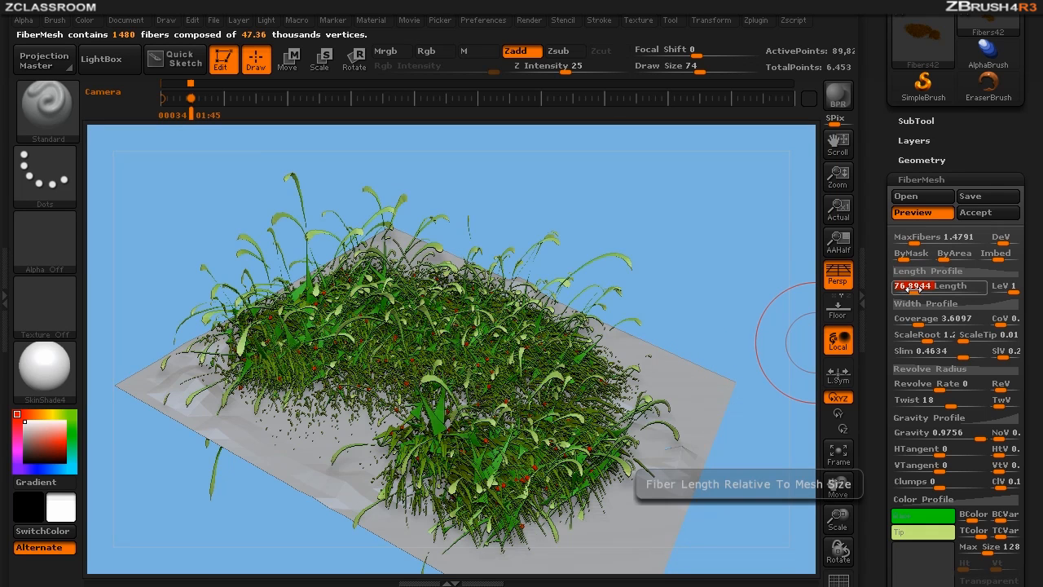
left_click(918, 241)
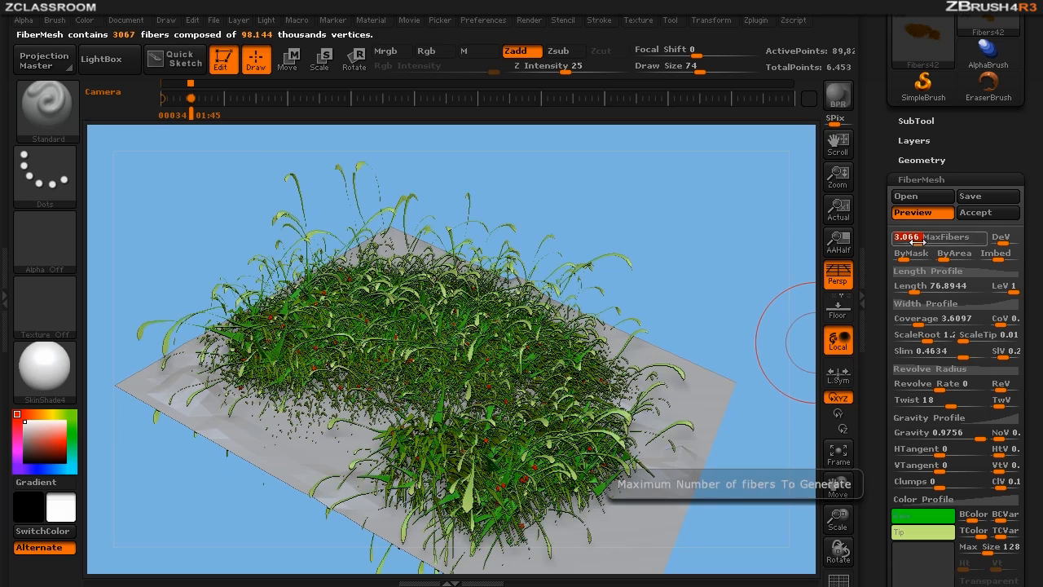
left_click(923, 238)
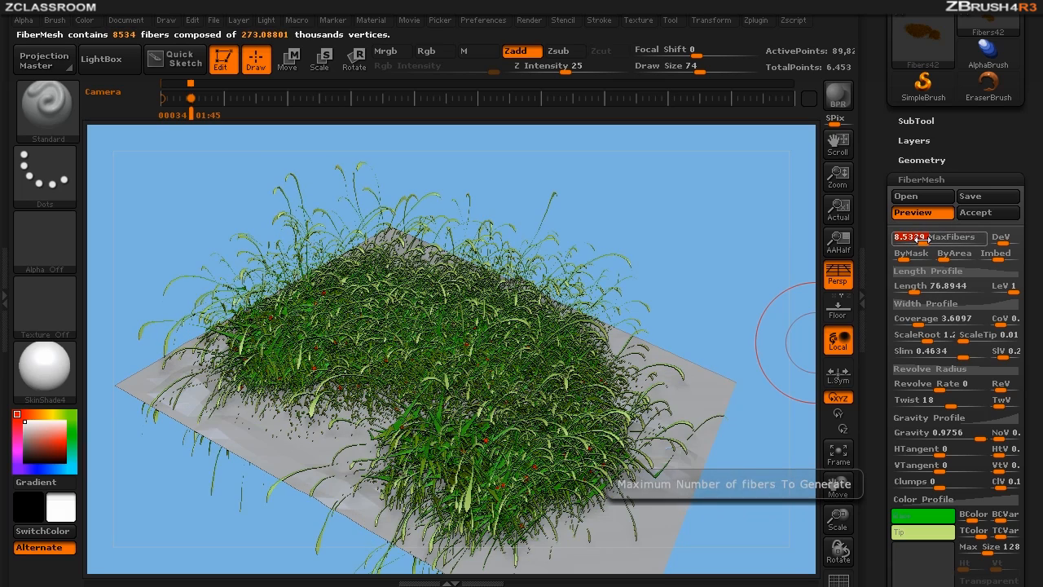
left_click_drag(924, 239, 921, 239)
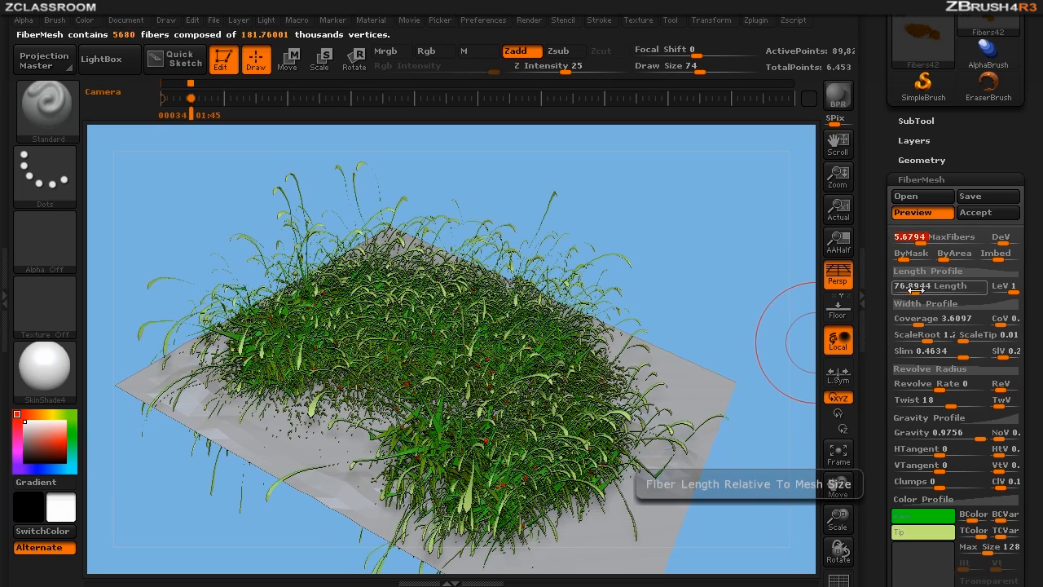
left_click_drag(916, 290, 910, 290)
left_click_drag(918, 244, 911, 243)
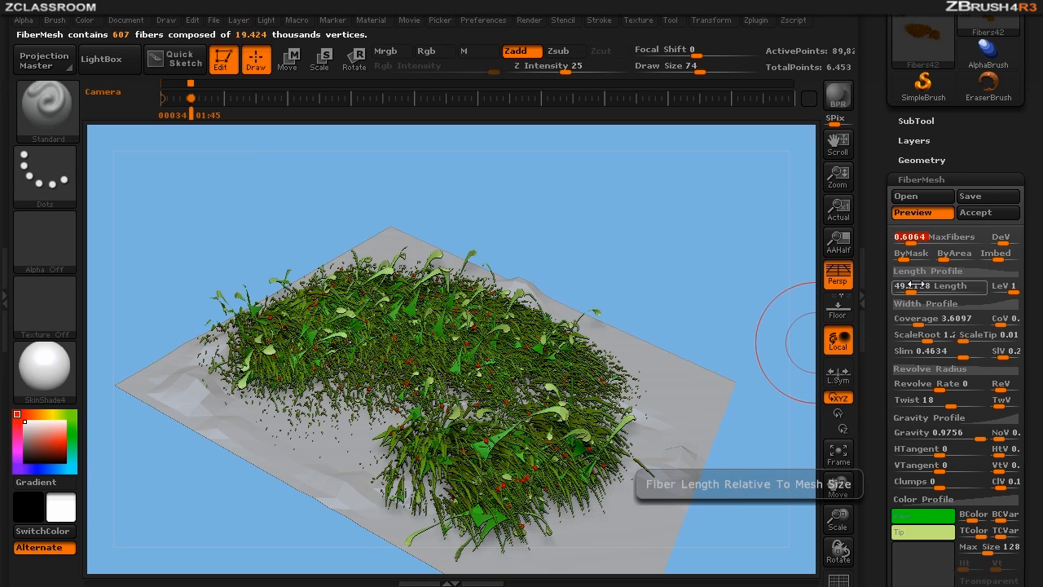
Set the tall weeds' Coverage to 0.4686, Length to 69.3973 and MaxFibers to 5.6794
left_click_drag(912, 285, 908, 319)
left_click_drag(909, 237, 923, 240)
left_click_drag(918, 283, 912, 287)
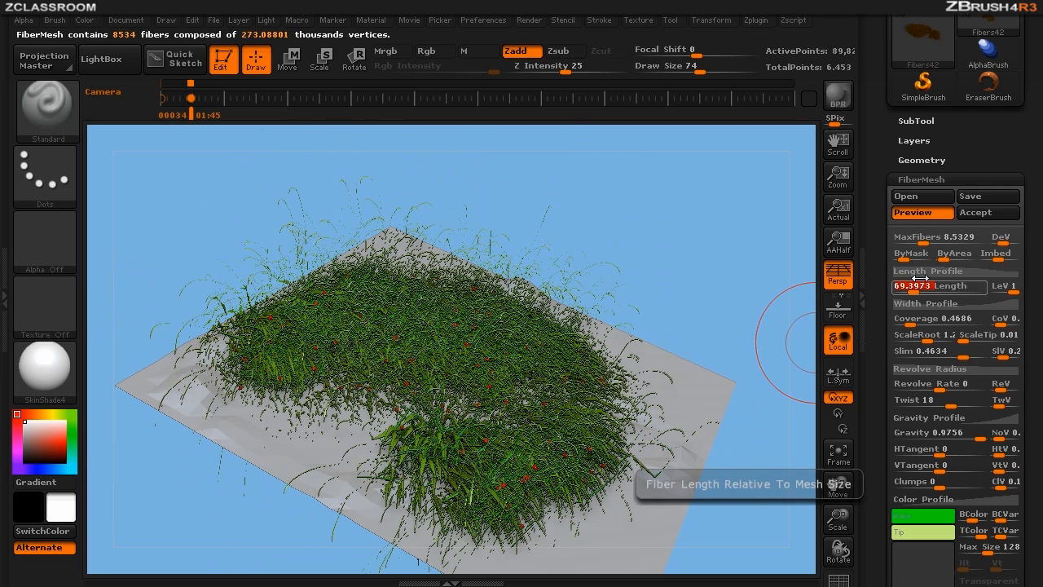
left_click_drag(924, 240, 918, 239)
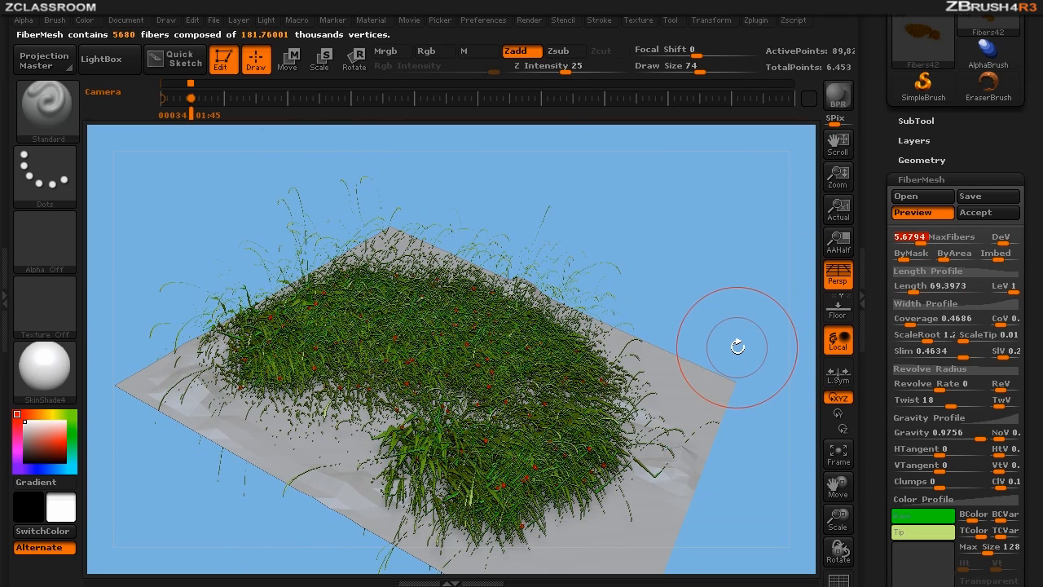